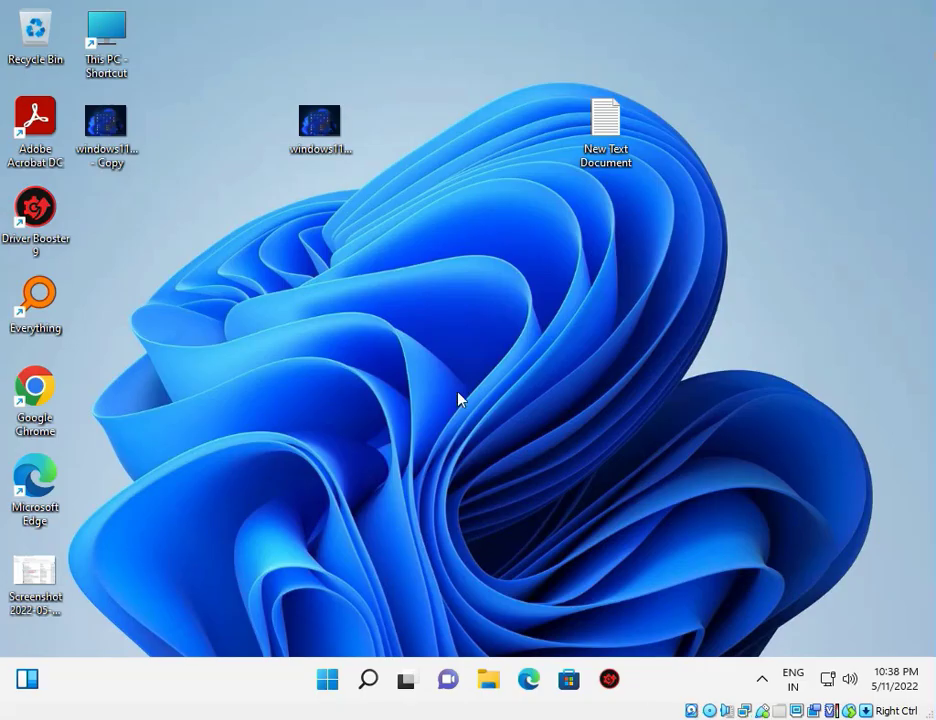
# - Find Control Panel through Windows search and open its list of eight installed programs
pyautogui.click(328, 682)
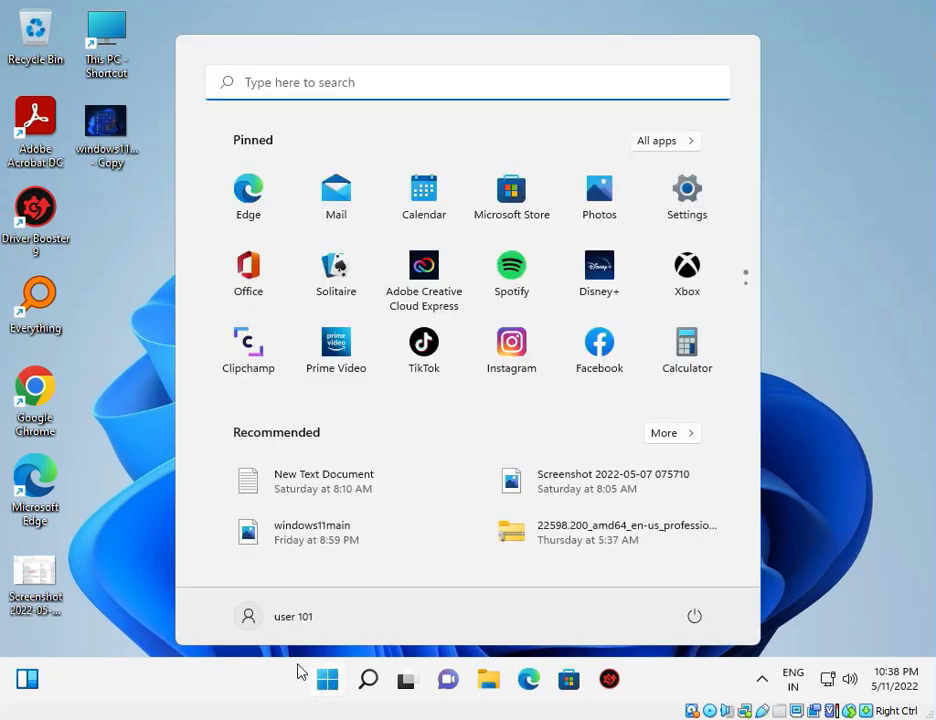
pyautogui.press('Escape')
pyautogui.press('super+s')
pyautogui.write('con')
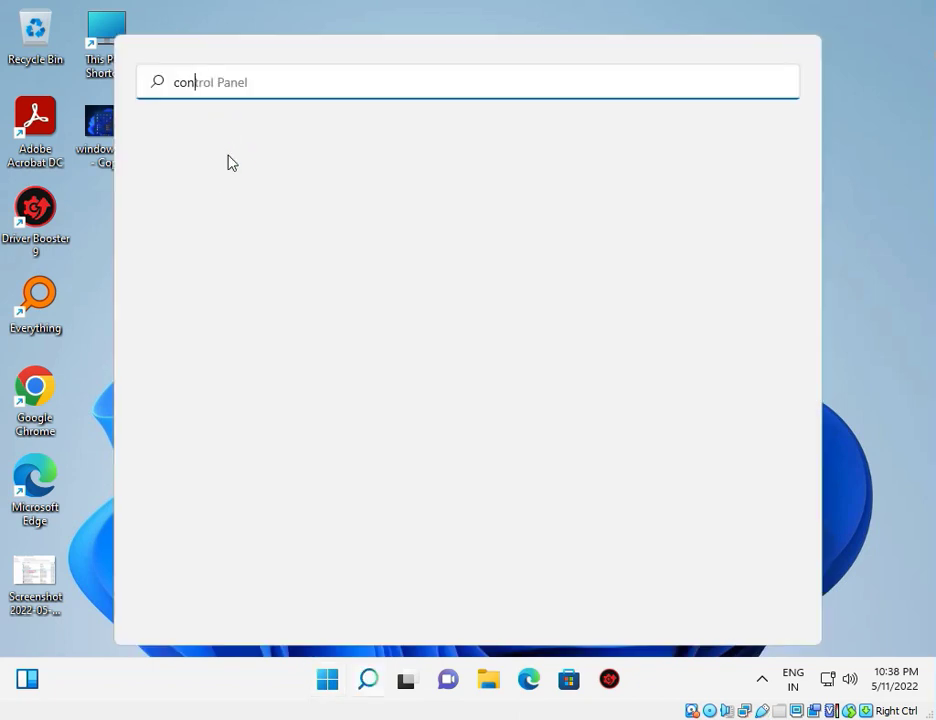
pyautogui.click(218, 236)
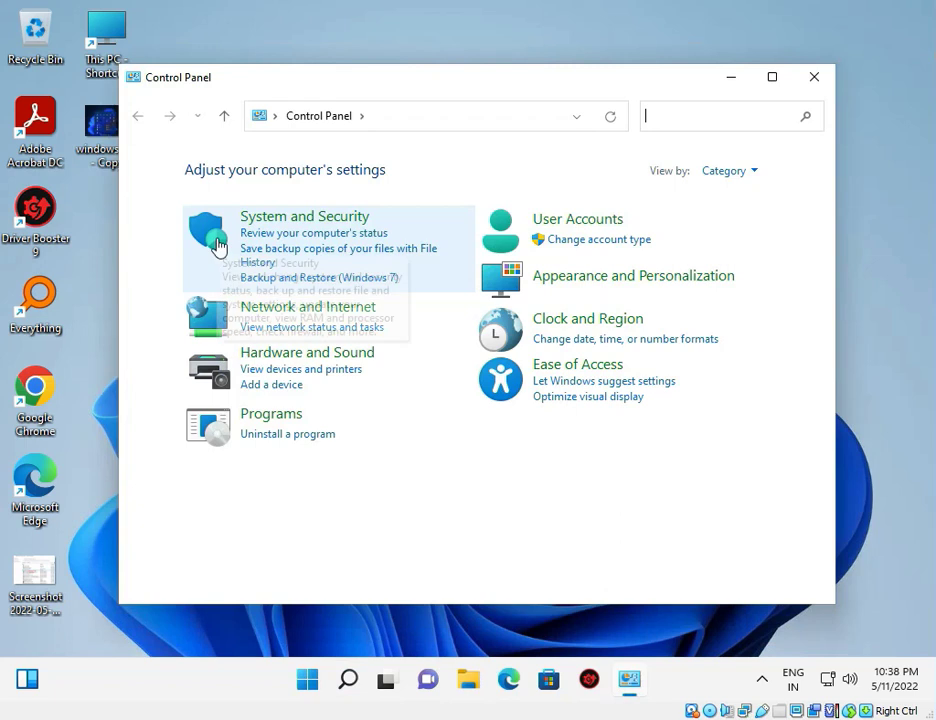
pyautogui.click(312, 437)
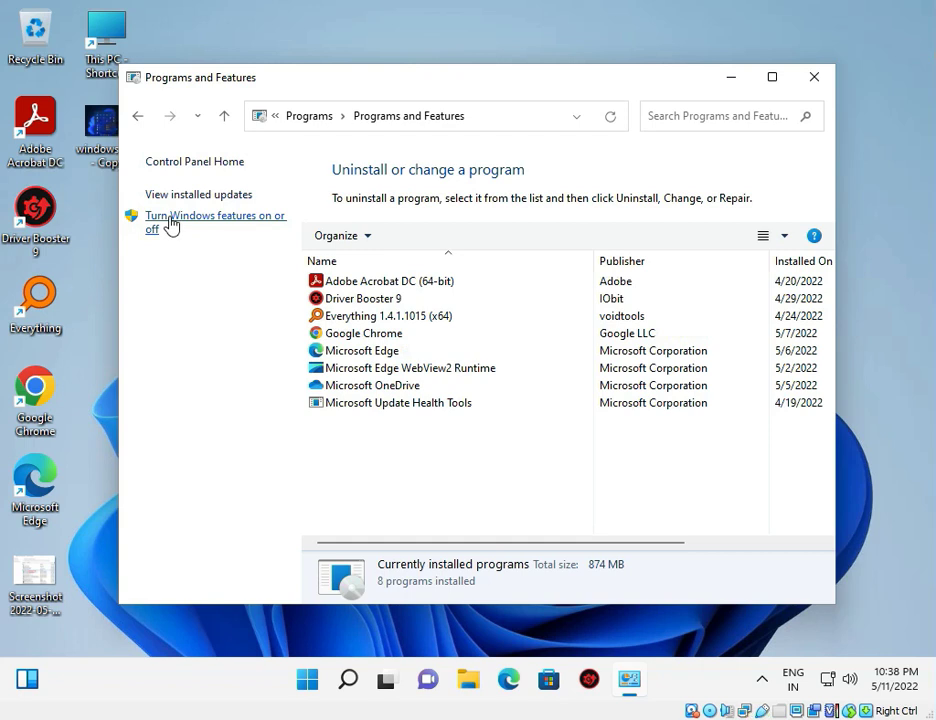
# - Leave .NET Framework 3.5 unchecked in Windows Features, apply it, and close Programs and Features
pyautogui.click(226, 224)
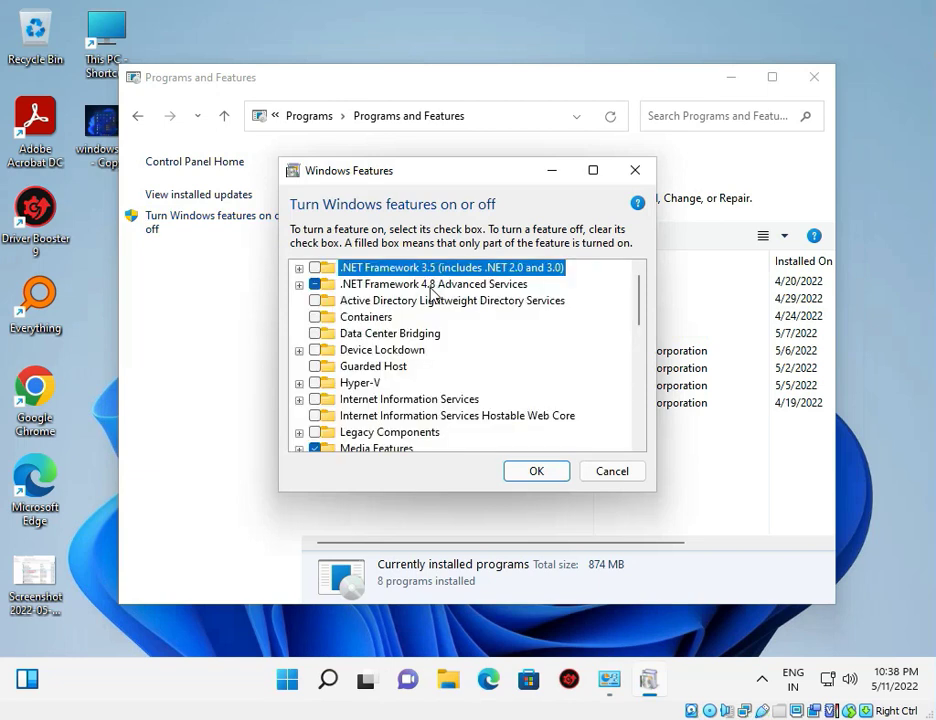
pyautogui.click(315, 270)
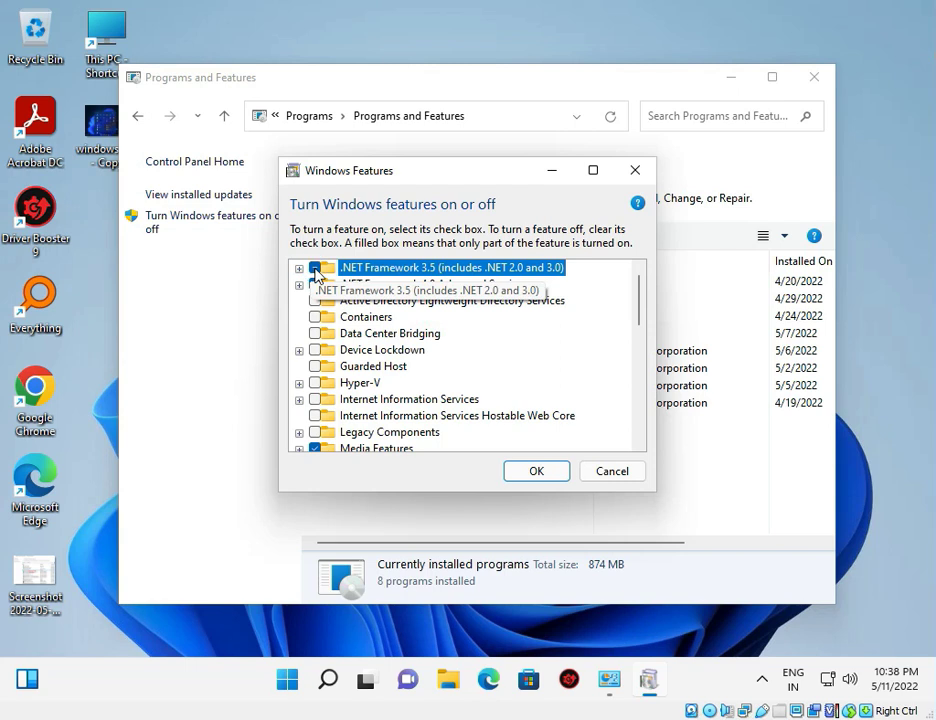
pyautogui.click(315, 269)
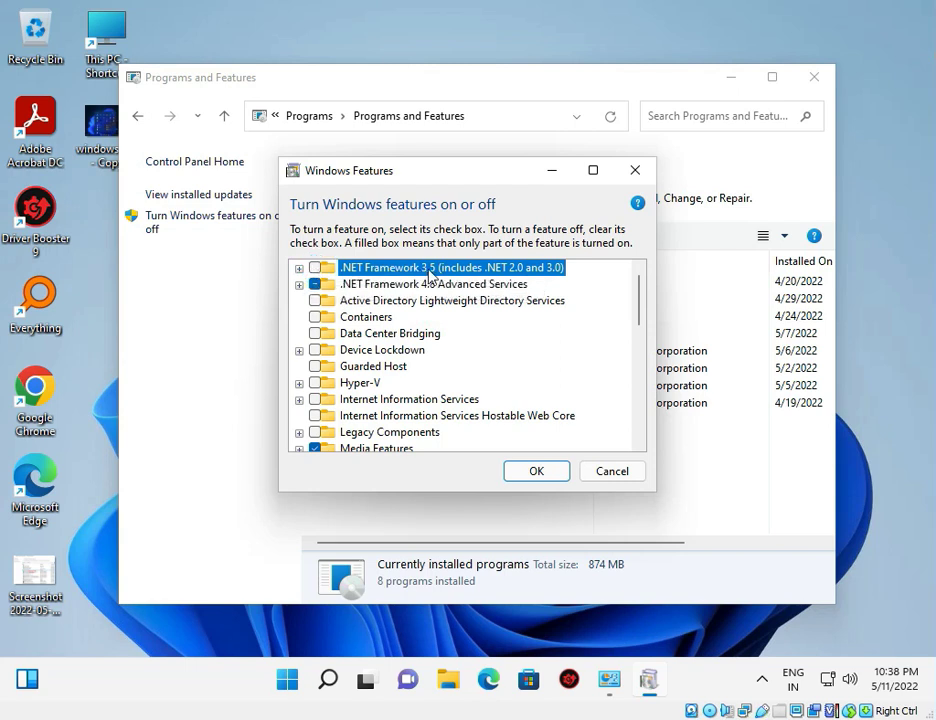
pyautogui.click(315, 269)
pyautogui.click(315, 269)
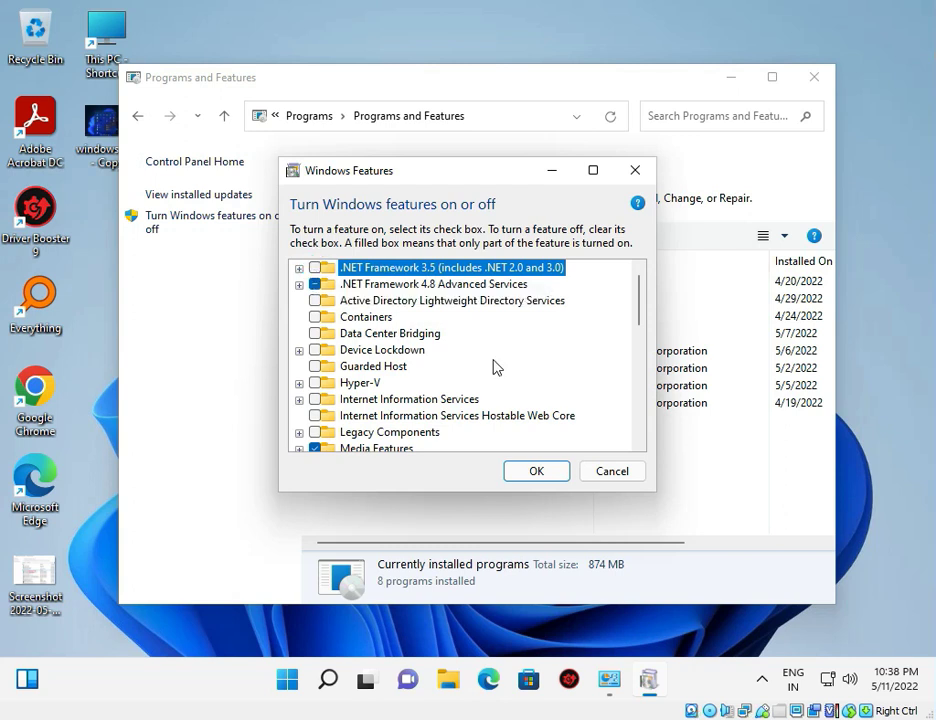
pyautogui.click(526, 476)
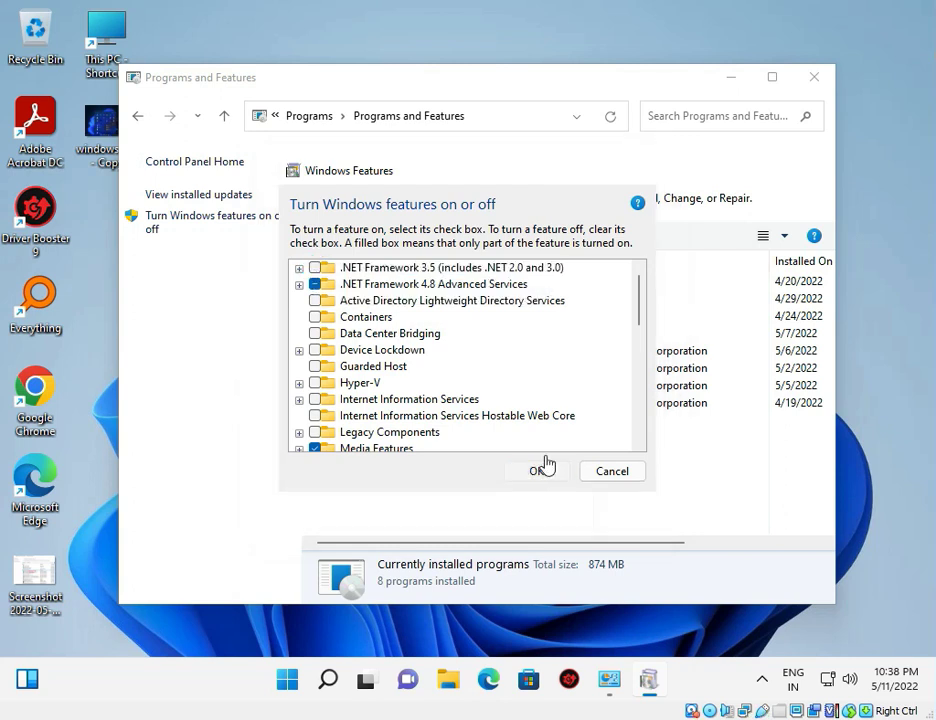
pyautogui.click(815, 80)
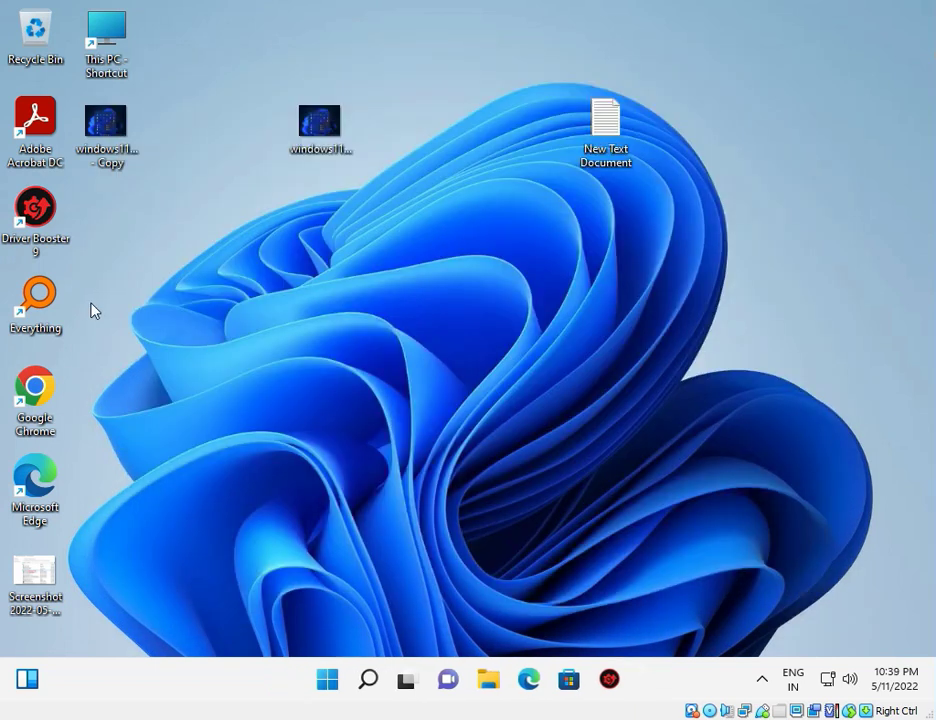
# - Launch Chrome and open the Microsoft Update Catalog result for 'catalog update microsoft'
pyautogui.click(48, 405)
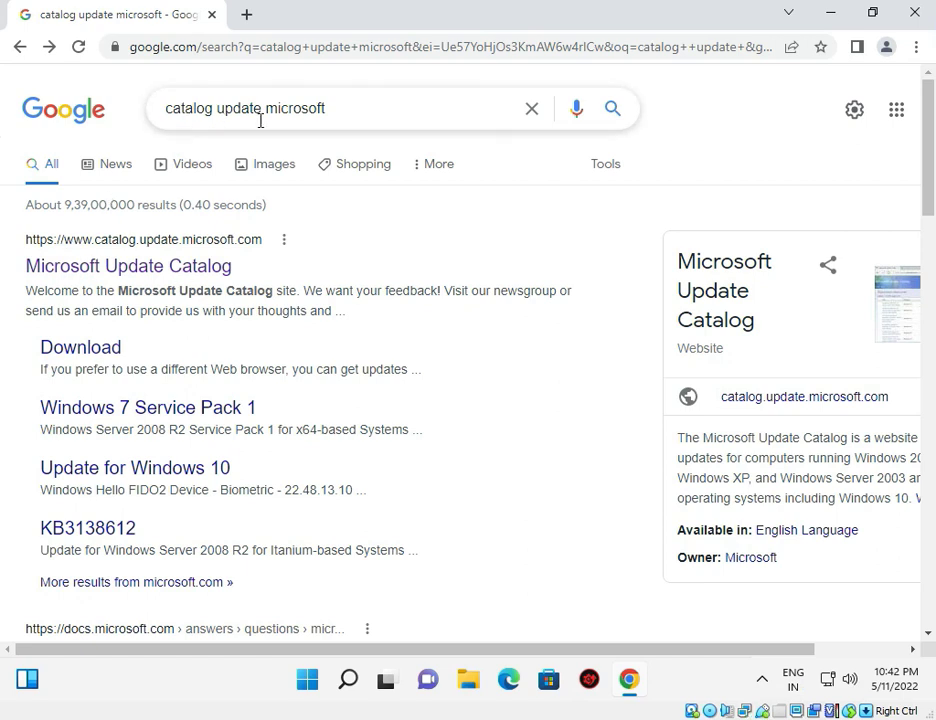
pyautogui.click(195, 270)
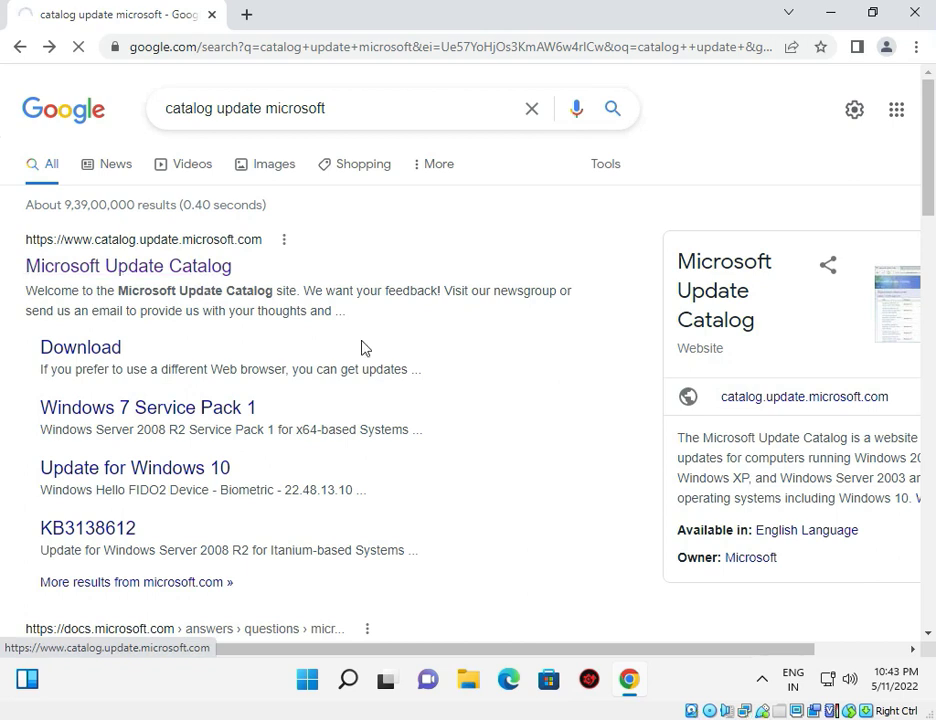
# - Search the Microsoft Update Catalog for kb5013943
pyautogui.moveTo(644, 699)
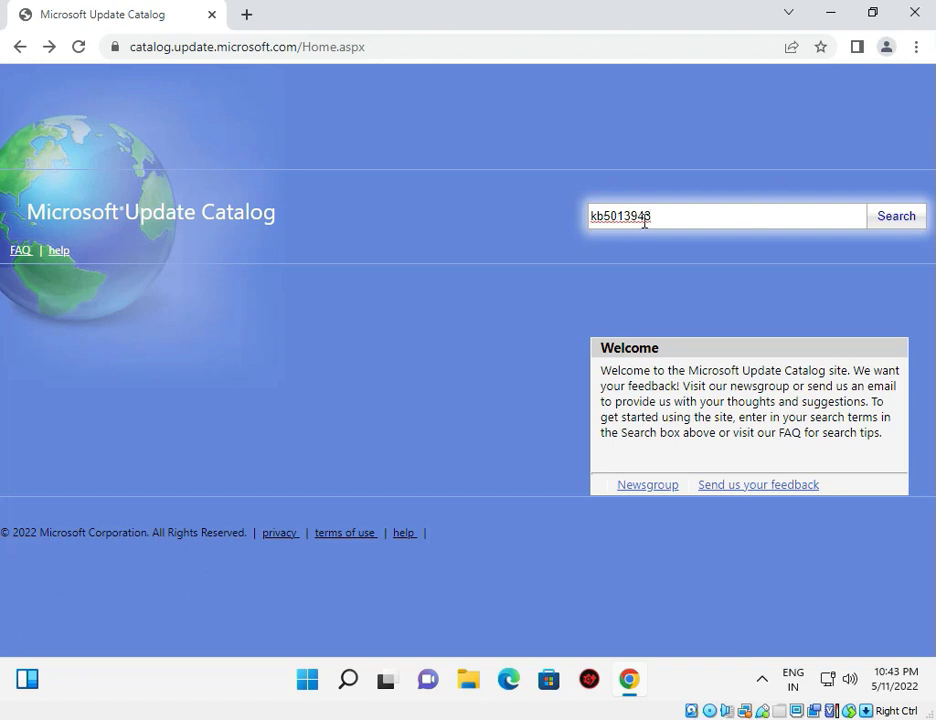
pyautogui.click(900, 218)
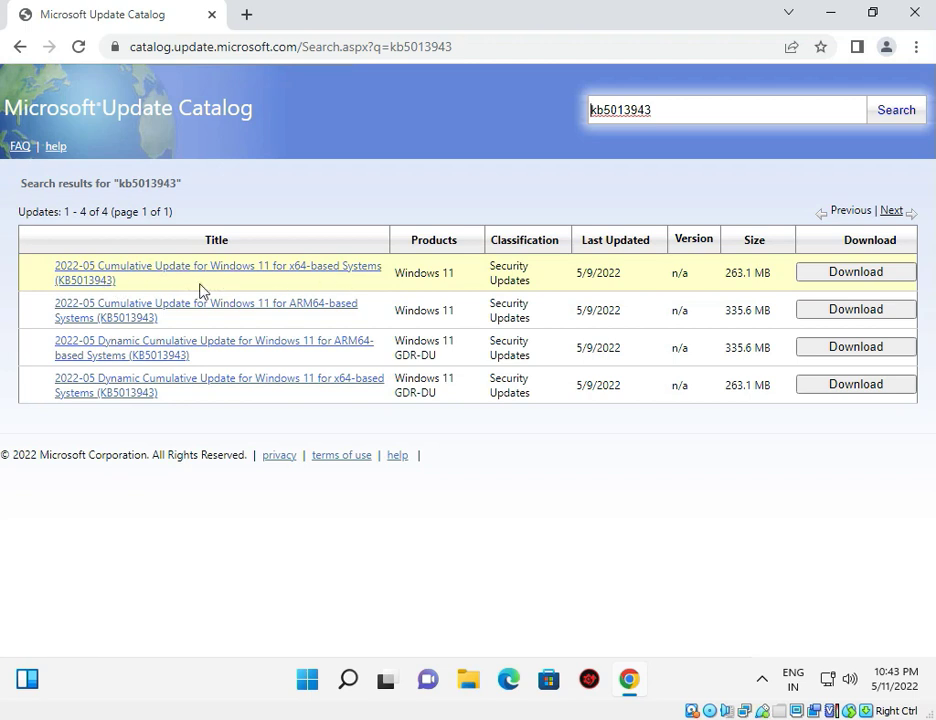
# - Download the x64 KB5013943 .msu update, then minimize the Chrome windows to reveal the desktop
pyautogui.click(885, 285)
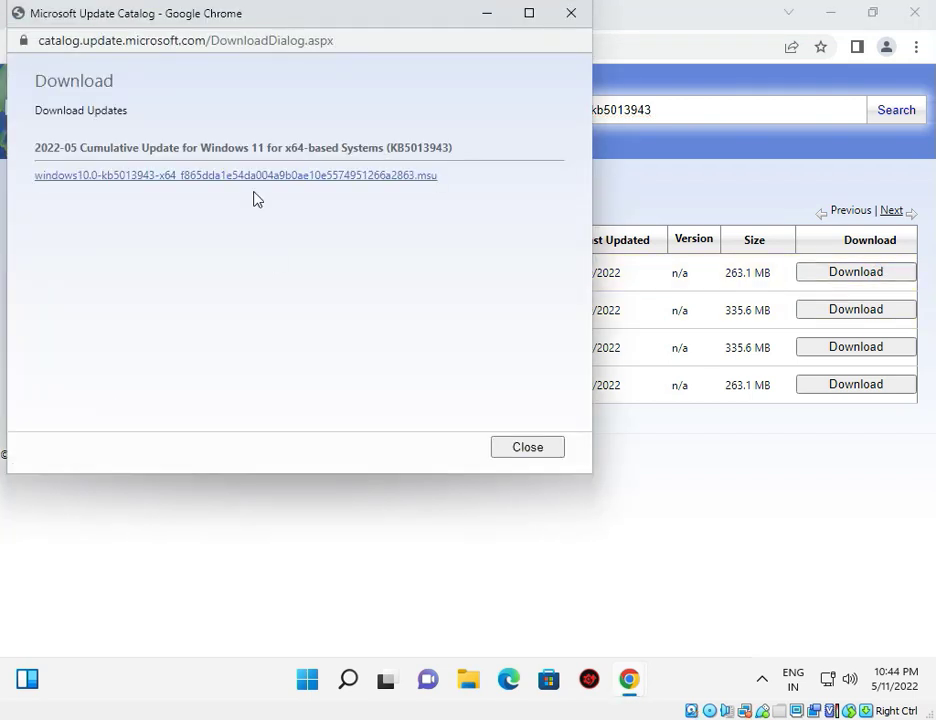
pyautogui.click(248, 181)
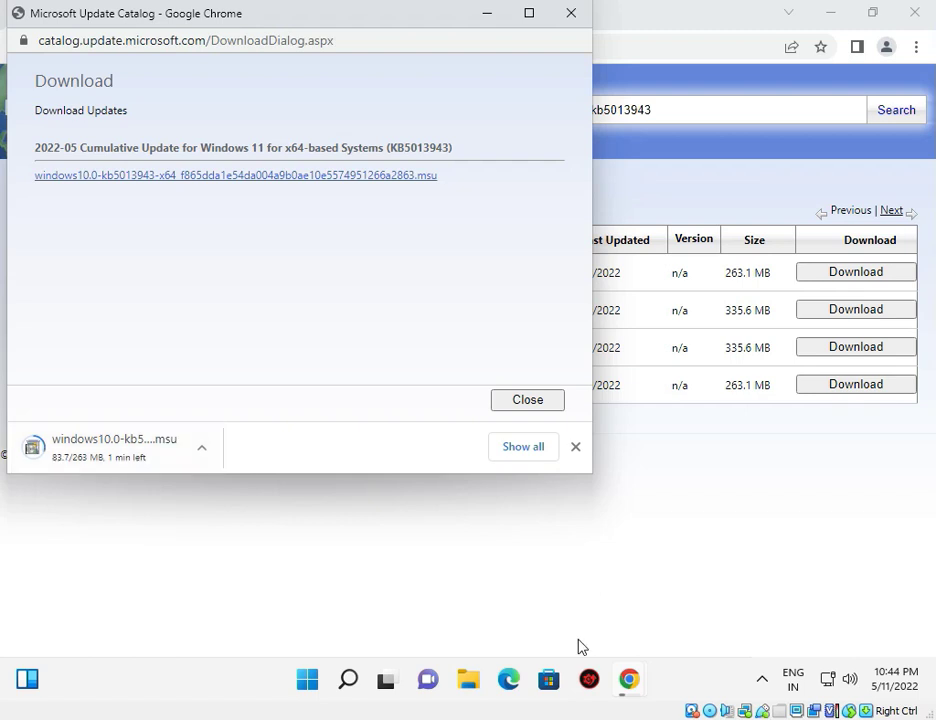
pyautogui.moveTo(645, 690)
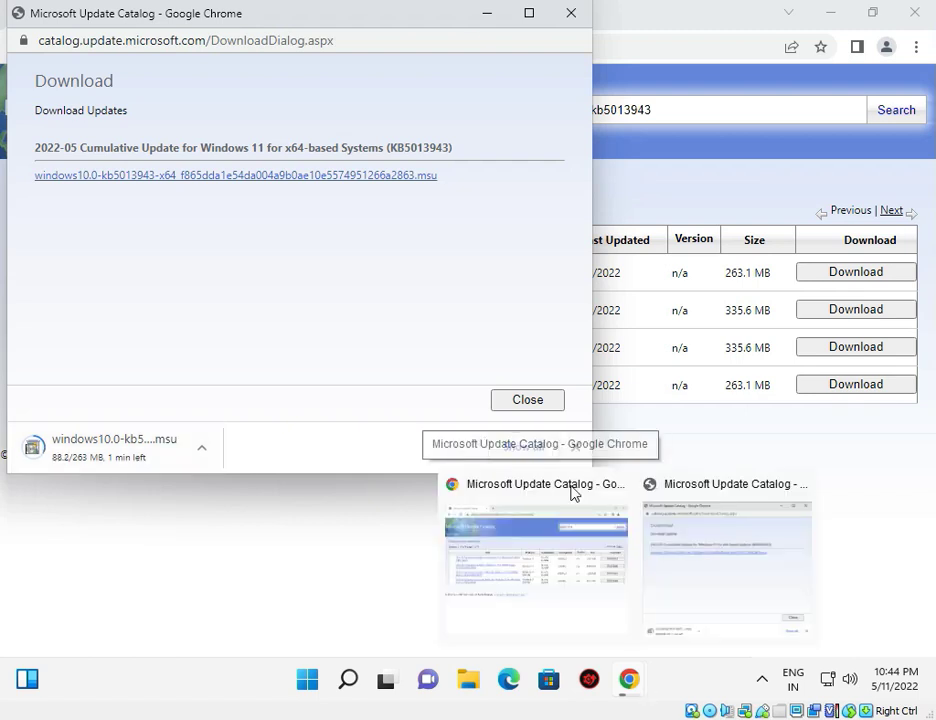
pyautogui.click(489, 18)
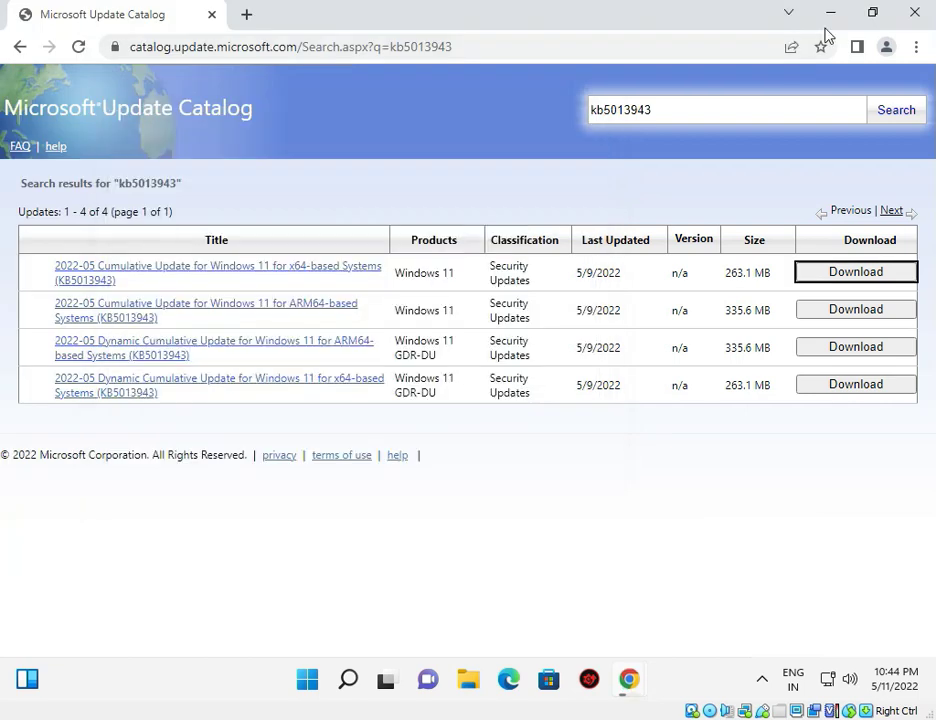
pyautogui.click(833, 17)
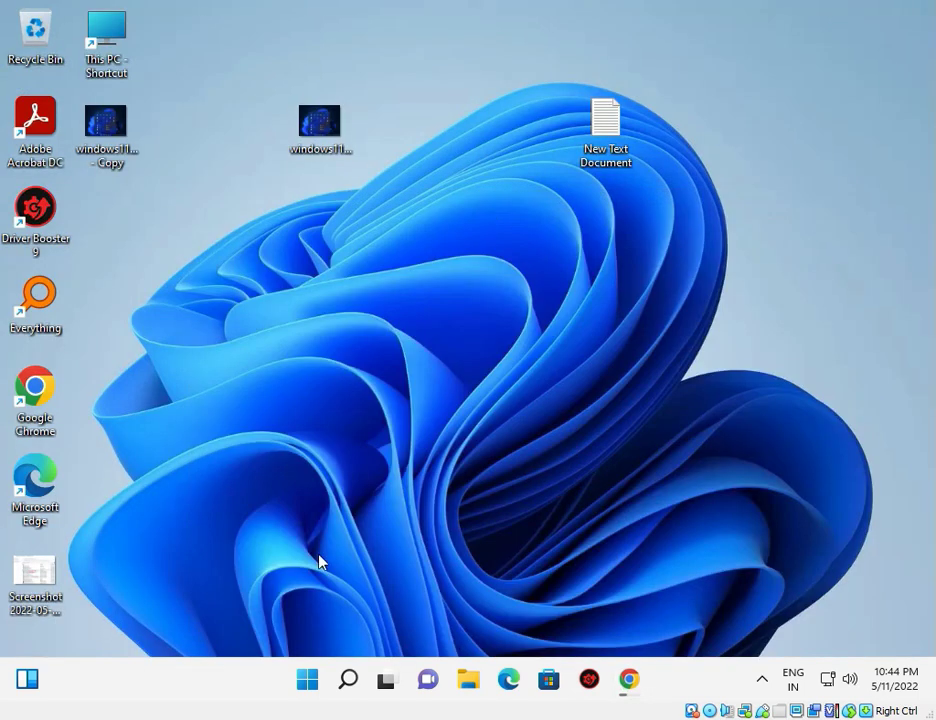
# - Search Start for 'cont' and launch Control Panel from the results
pyautogui.press('super')
pyautogui.click(306, 680)
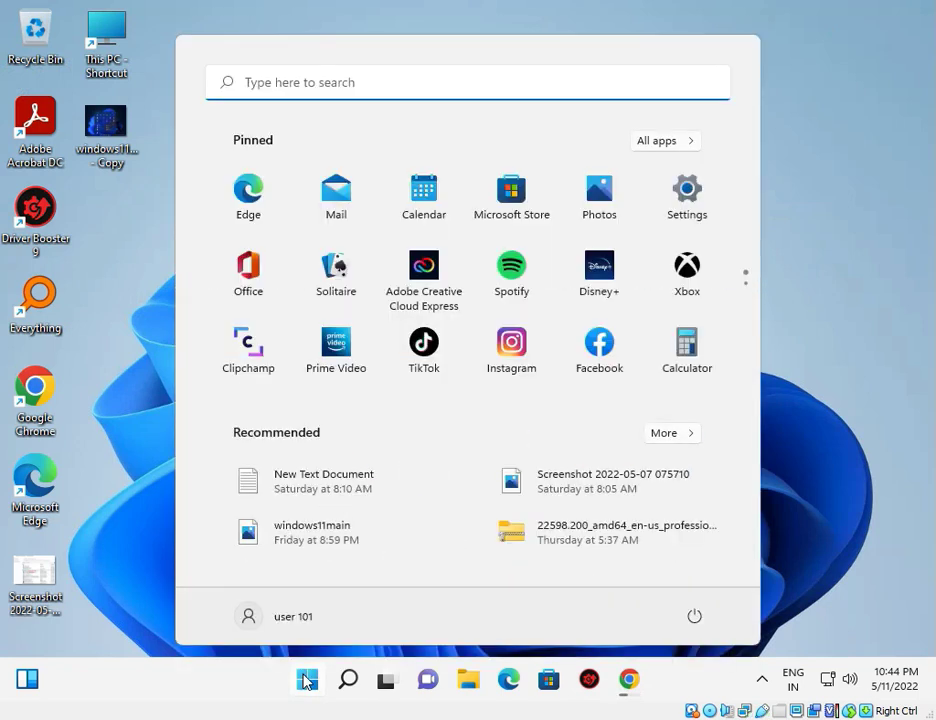
pyautogui.write('con')
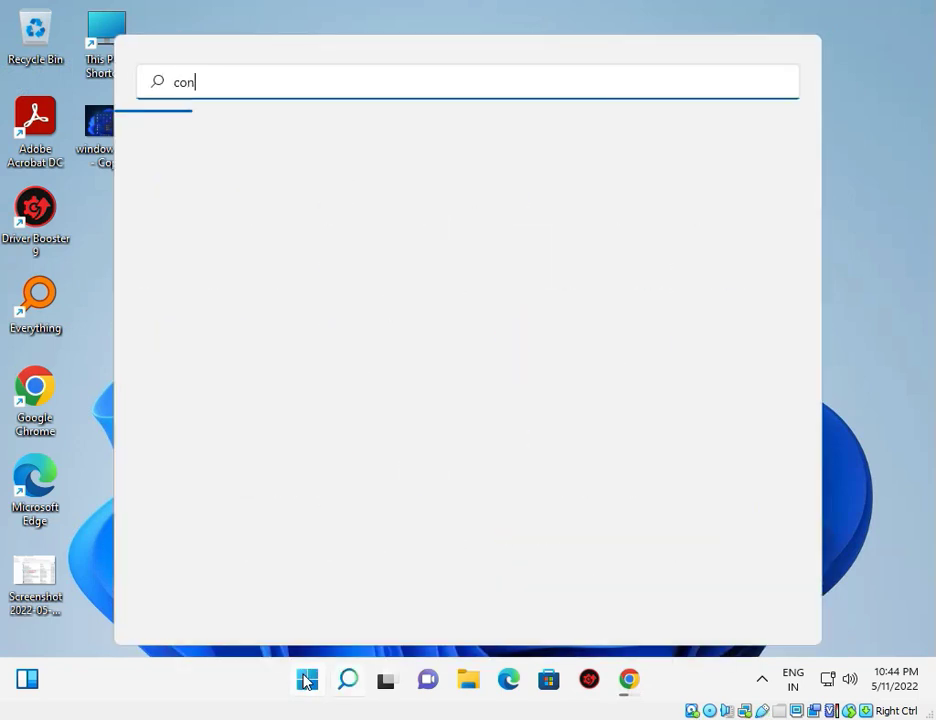
pyautogui.press('BackSpace')
pyautogui.press('BackSpace')
pyautogui.press('BackSpace')
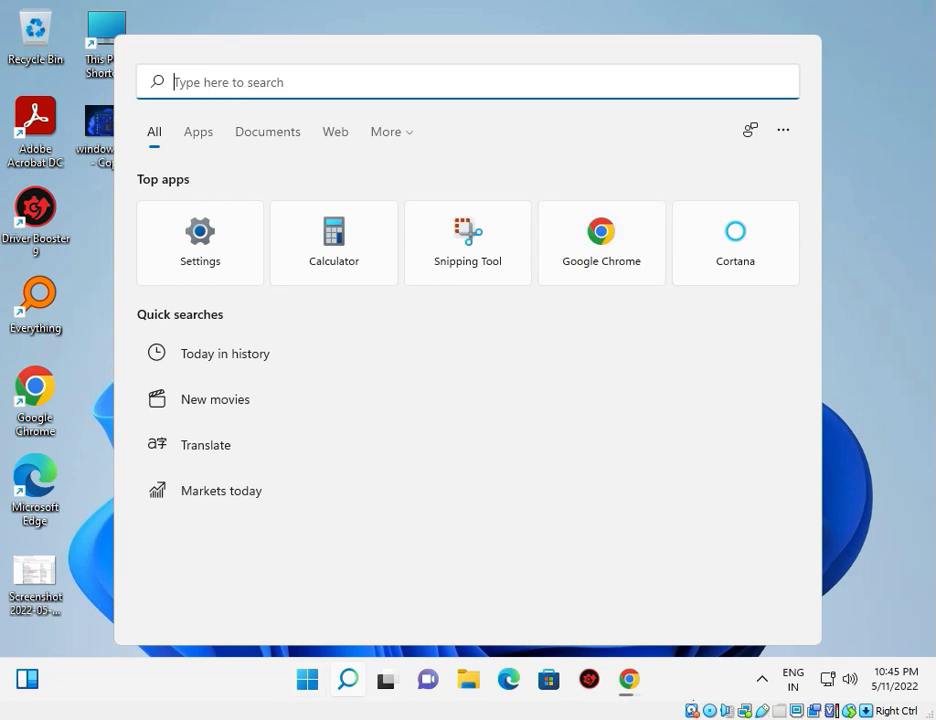
pyautogui.write('cont')
pyautogui.click(214, 235)
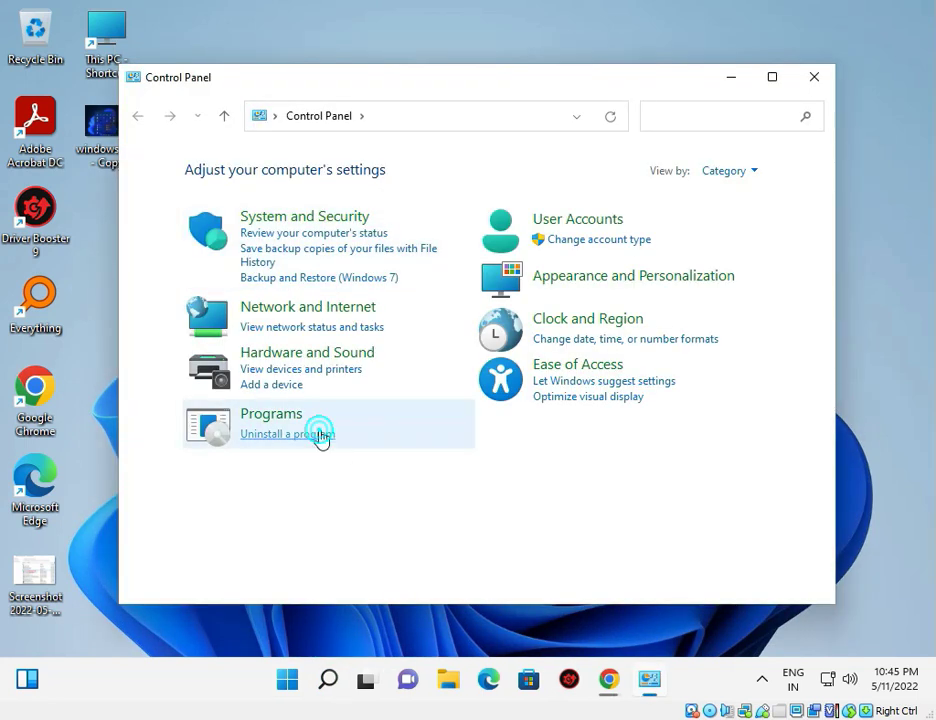
# - Show installed Windows updates in a maximized window and select the KB5012159 entry
pyautogui.click(320, 434)
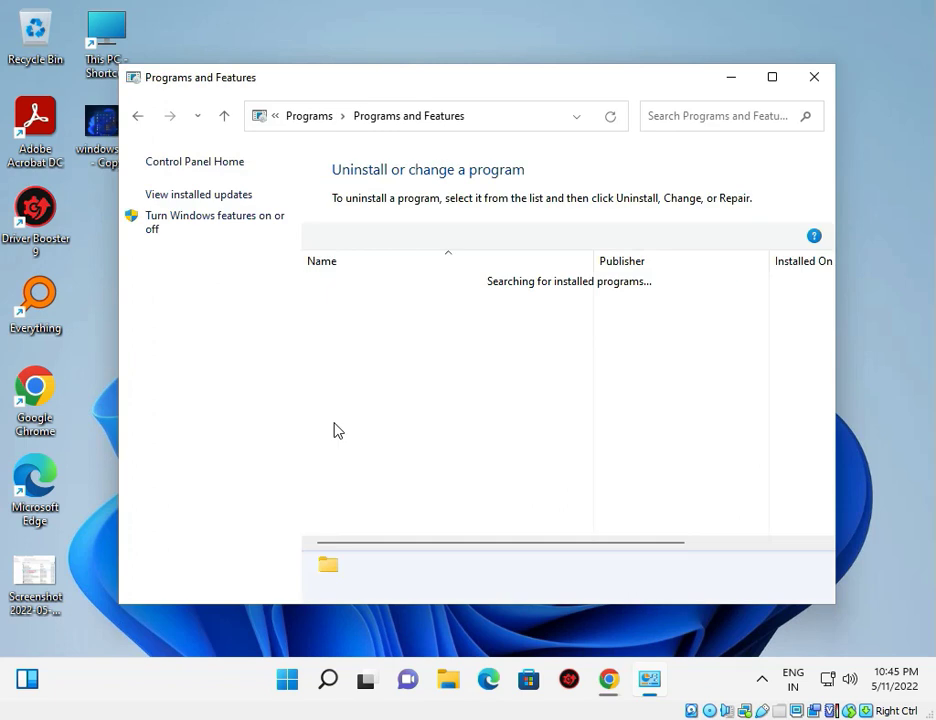
pyautogui.click(181, 195)
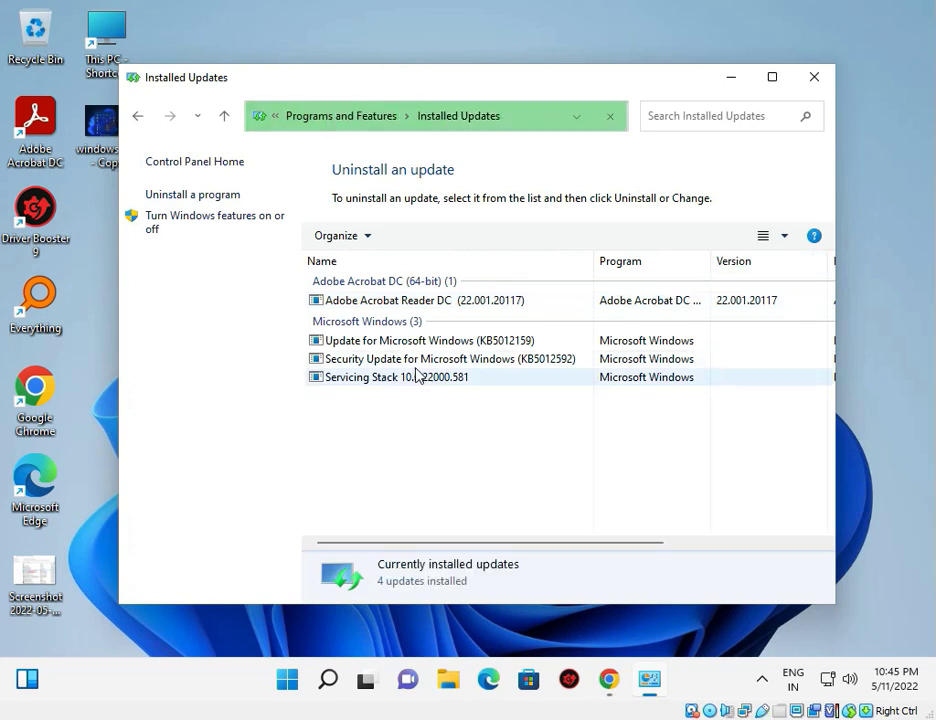
pyautogui.click(773, 77)
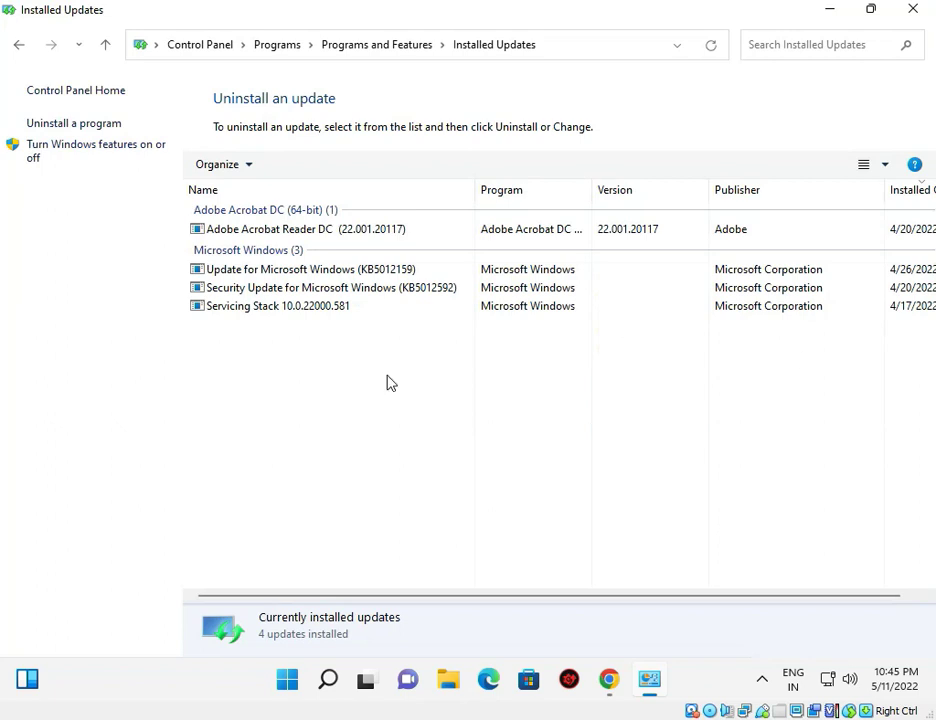
pyautogui.click(352, 274)
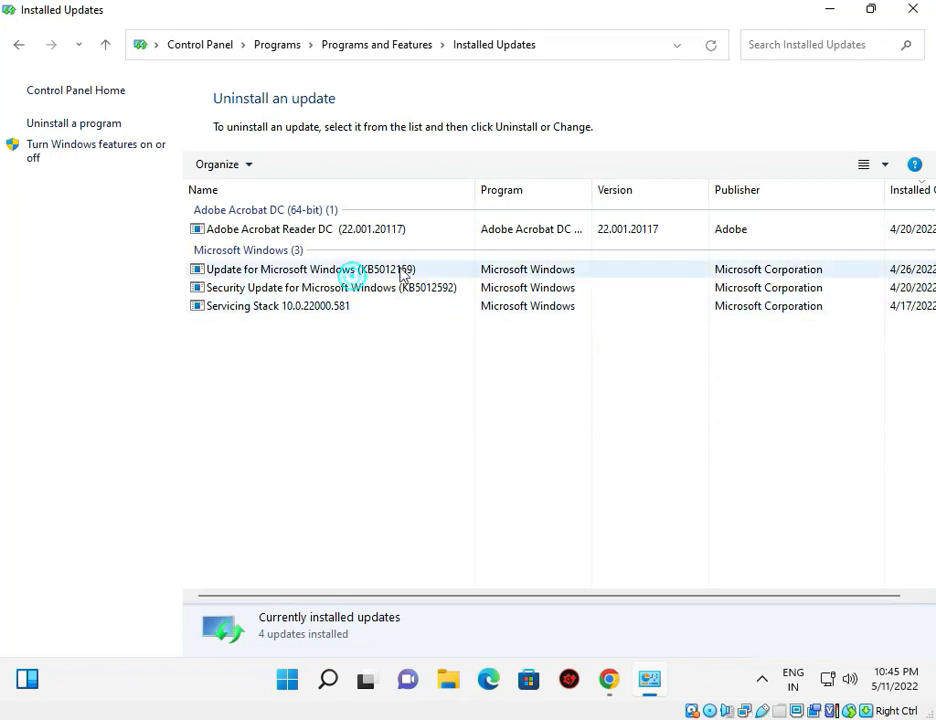
pyautogui.click(402, 272)
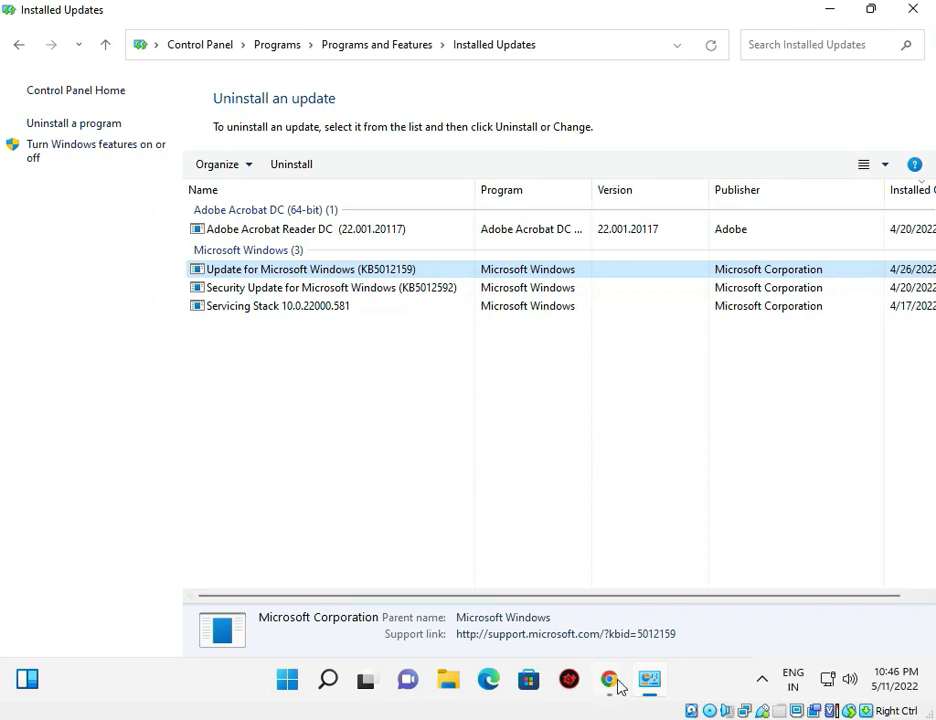
# - Restore the Update Catalog Chrome window and open the downloaded KB5013943 .msu file
pyautogui.moveTo(610, 660)
pyautogui.click(606, 633)
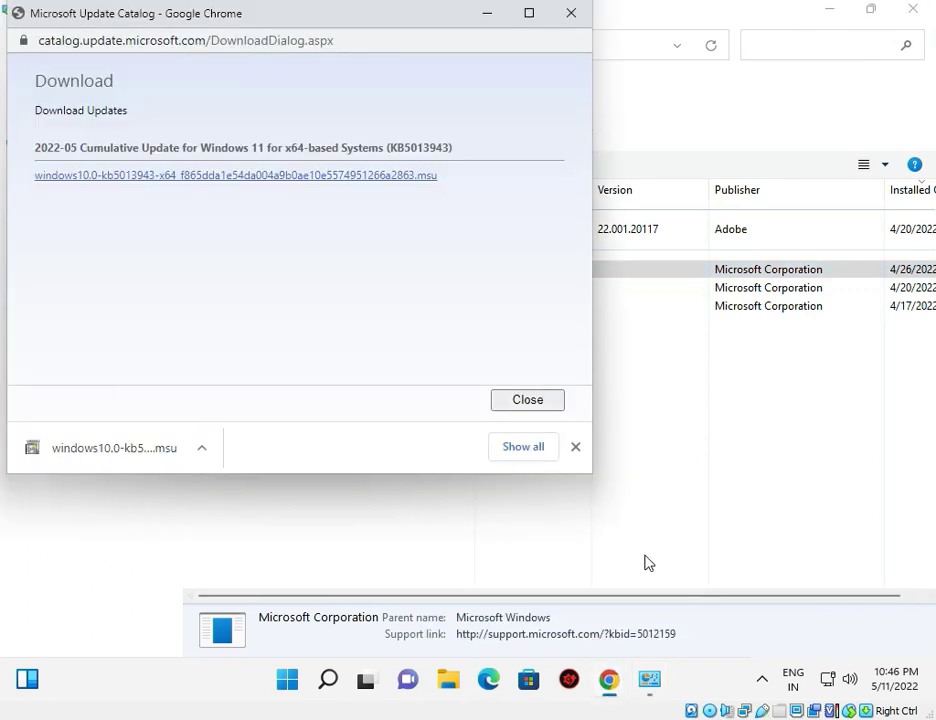
pyautogui.click(201, 447)
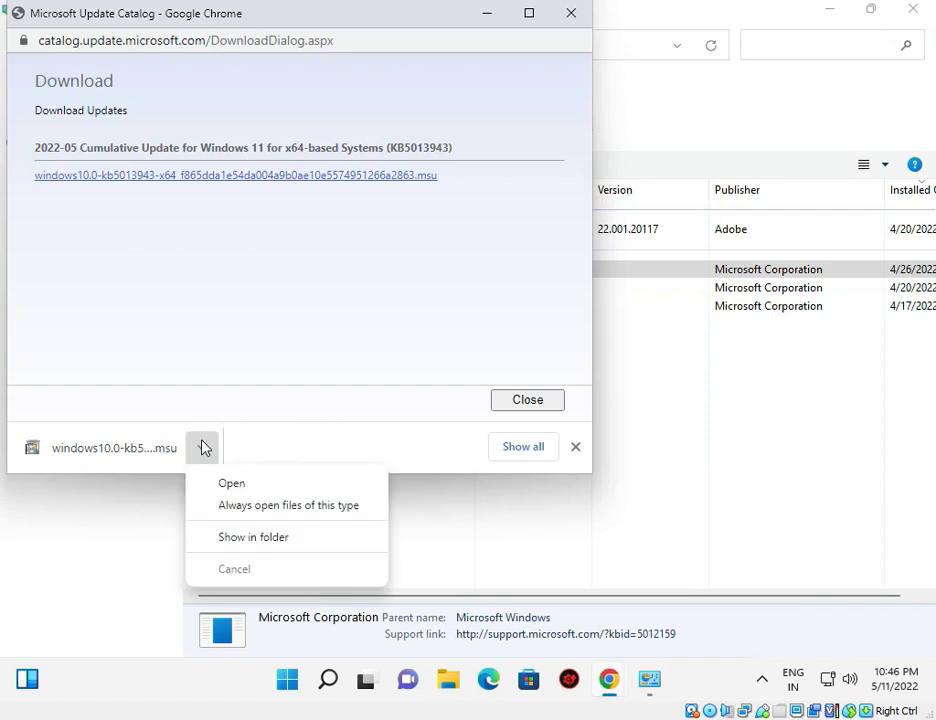
pyautogui.click(240, 485)
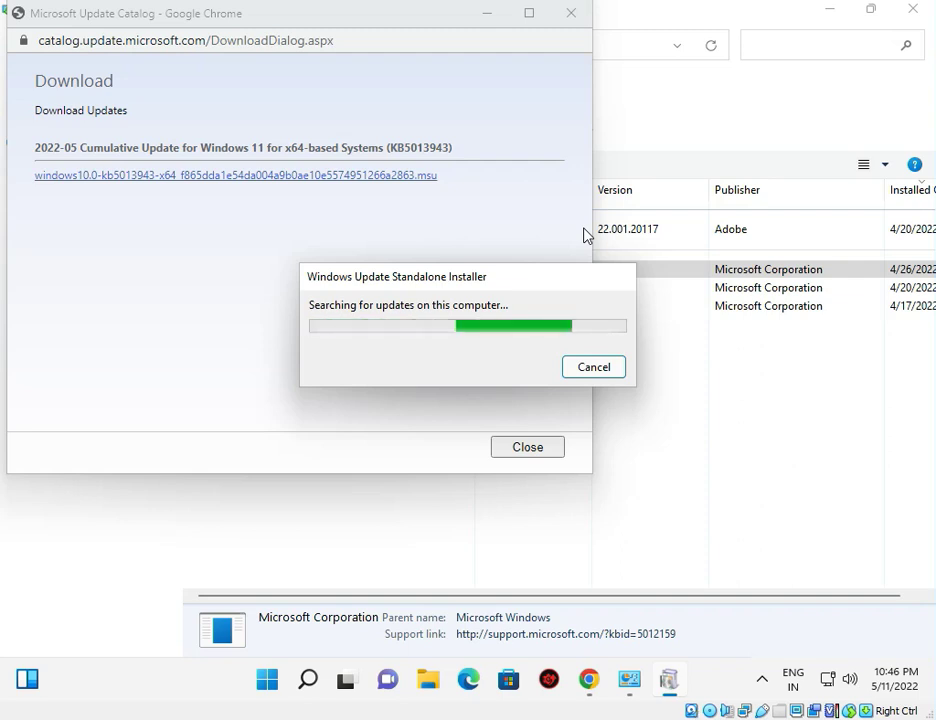
# - Confirm installing Security Update for Windows (KB5013943) once the installer's search finishes
pyautogui.moveTo(626, 691)
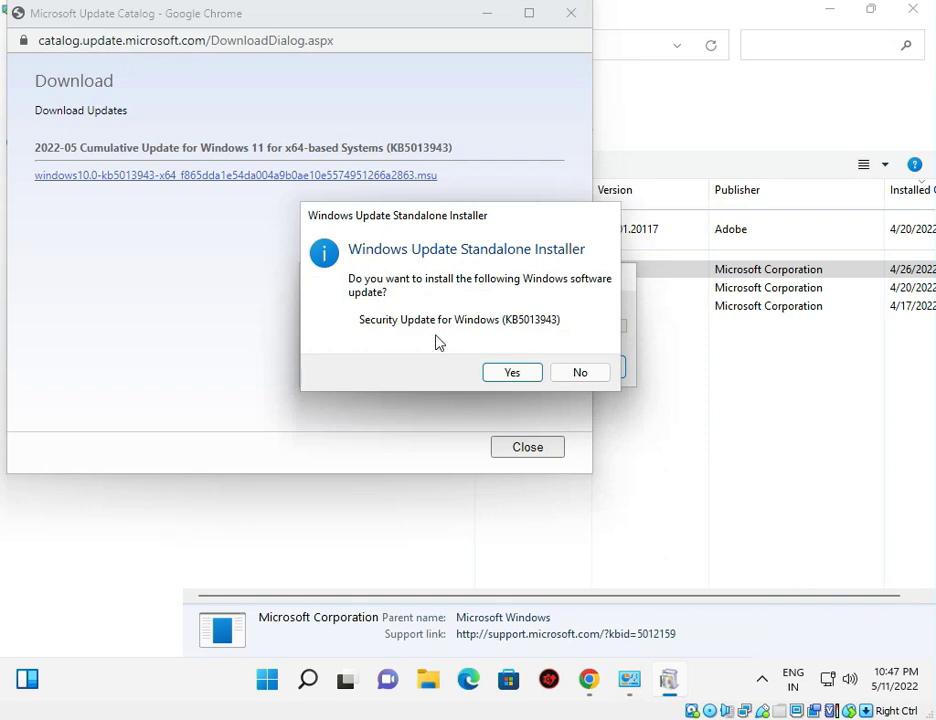
pyautogui.click(510, 373)
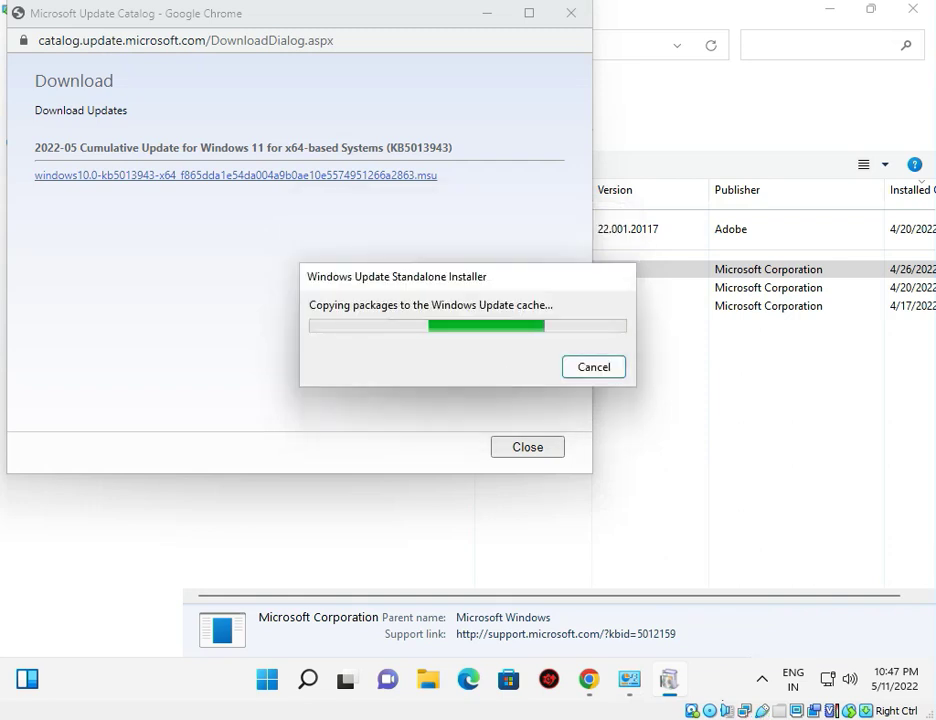